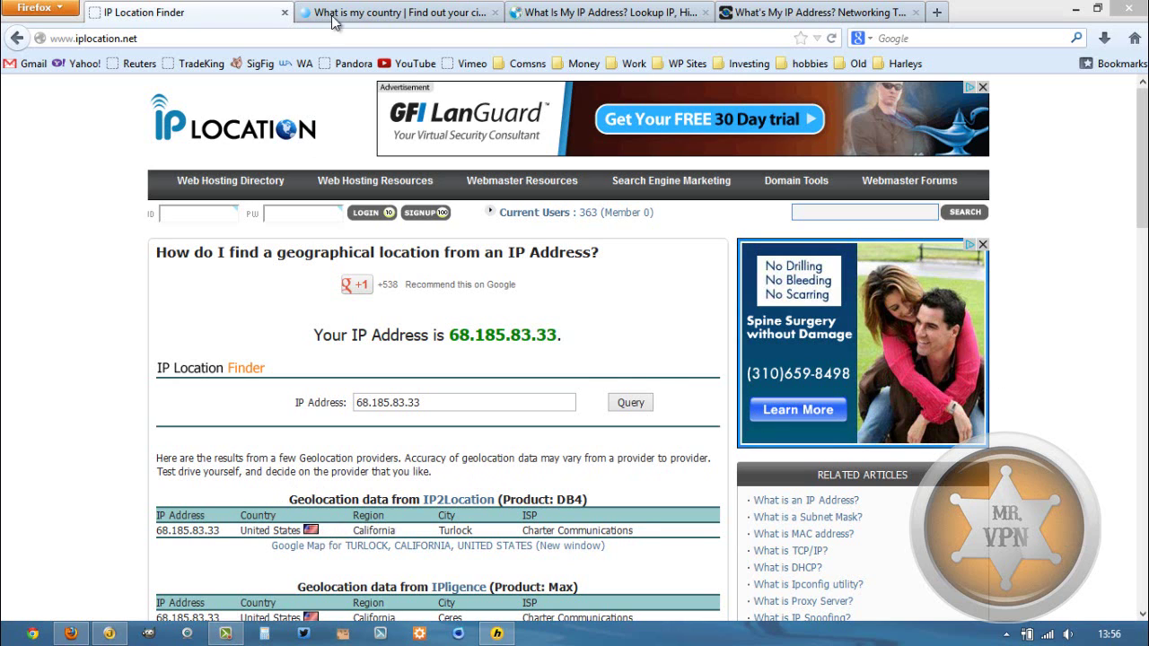
Step: Review the US IP 68.185.83.33 on all four IP-check tabs, ending on IP Location Finder
{"action": "left_click", "coordinate": [378, 11]}
{"action": "left_click", "coordinate": [583, 10]}
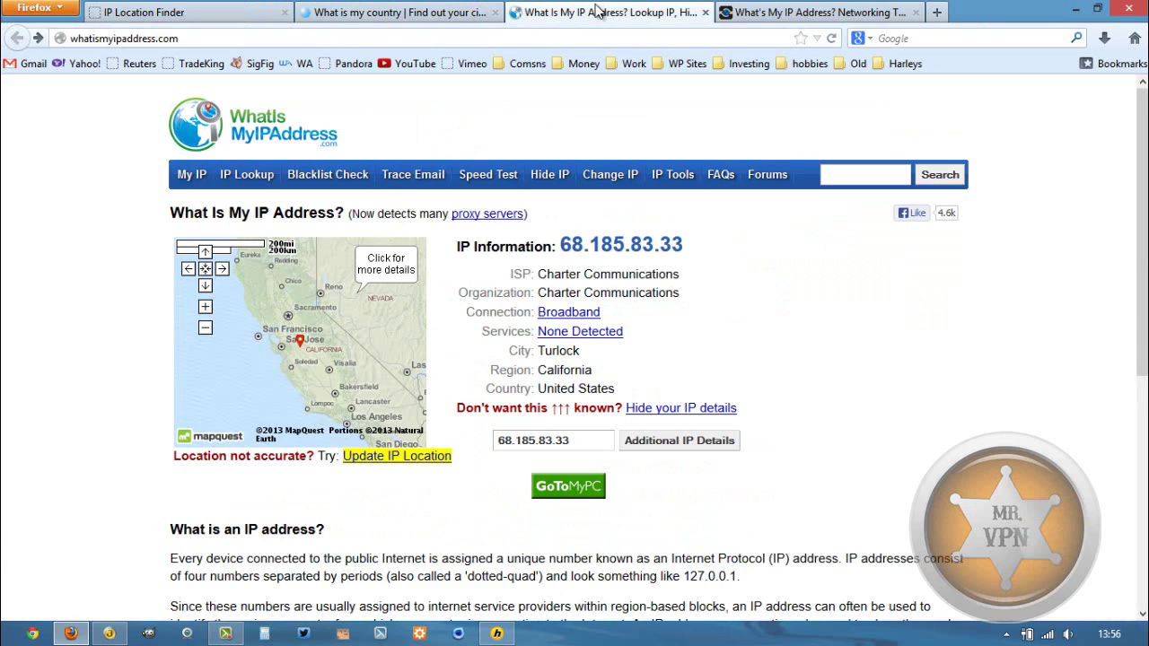
{"action": "left_click", "coordinate": [805, 9]}
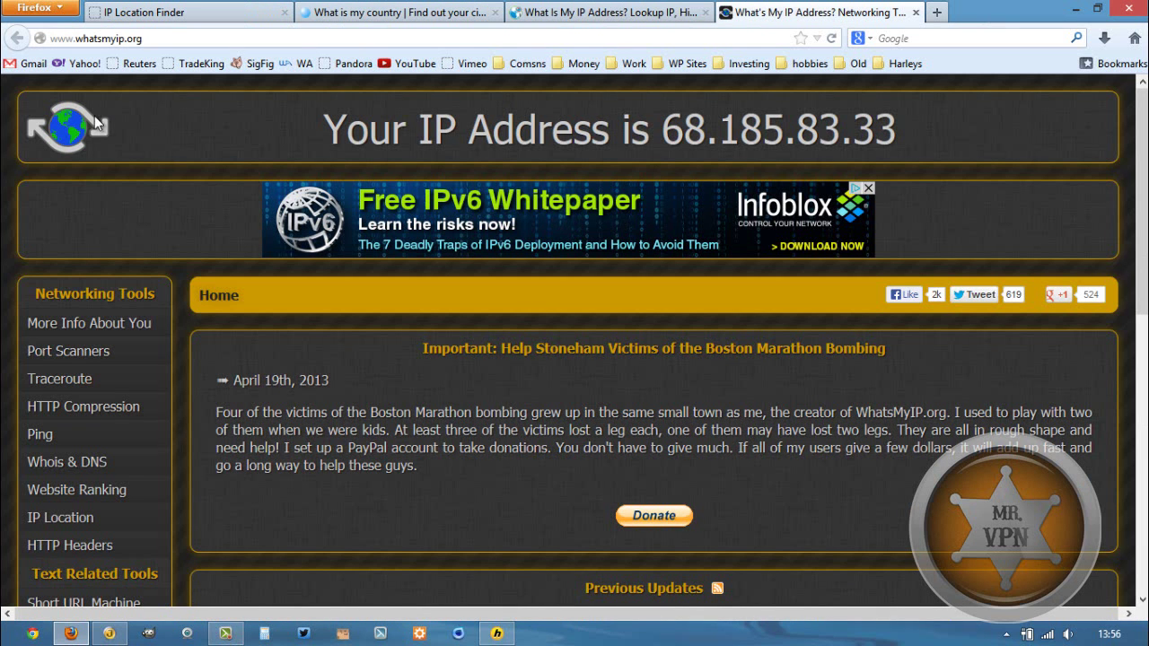
{"action": "left_click", "coordinate": [214, 7]}
{"action": "mouse_move", "coordinate": [497, 633]}
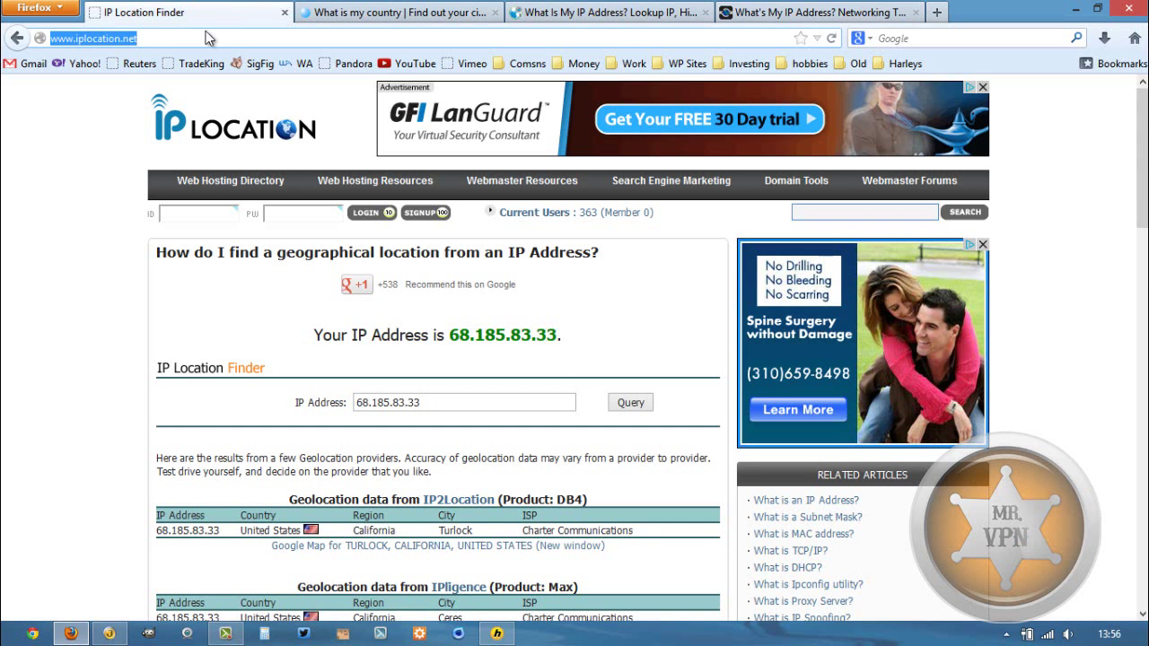
Step: Choose Norway, Oslo (LOC1 S1) as the HMA! Pro VPN quick location
{"action": "left_click", "coordinate": [498, 634]}
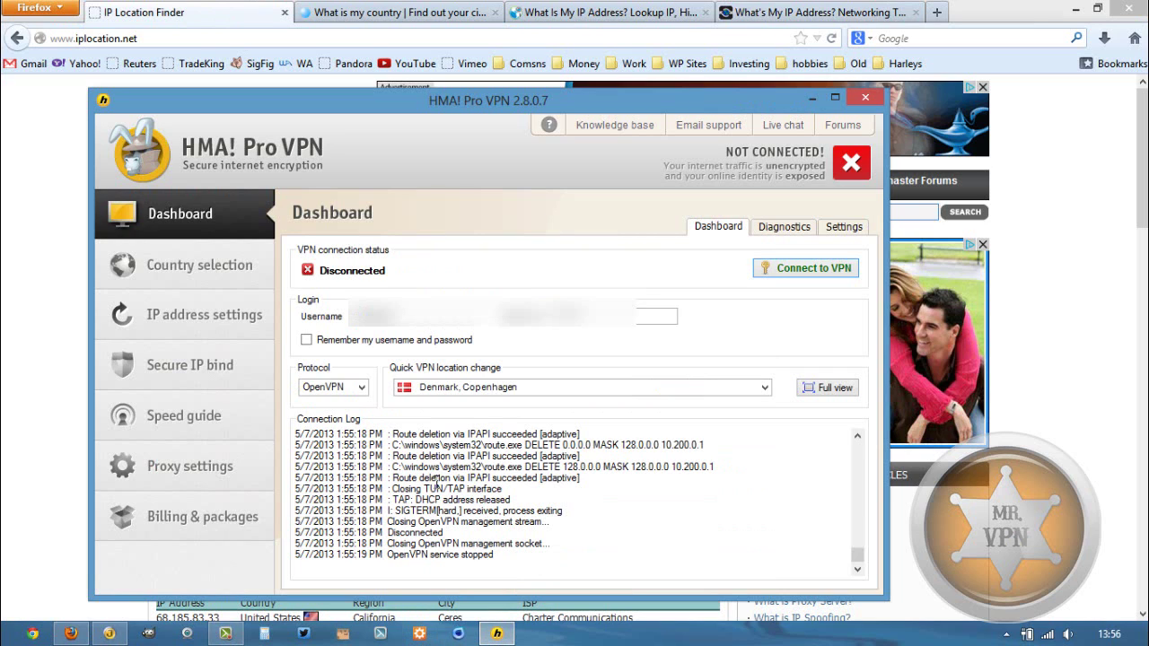
{"action": "left_click", "coordinate": [509, 388]}
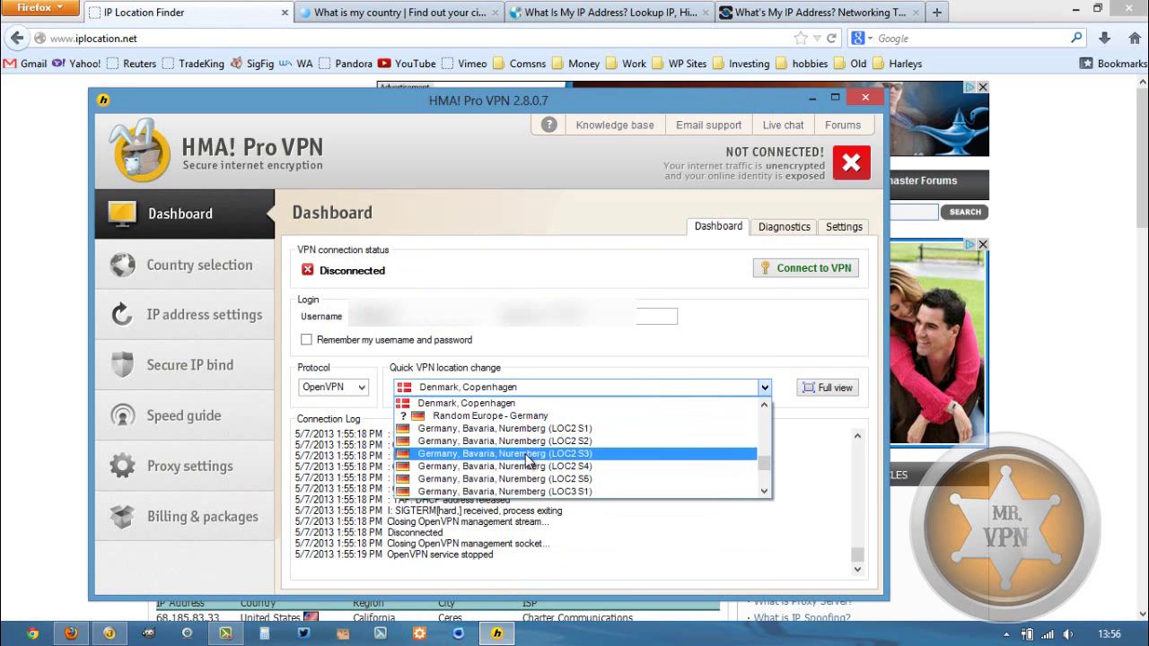
{"action": "key", "text": "n"}
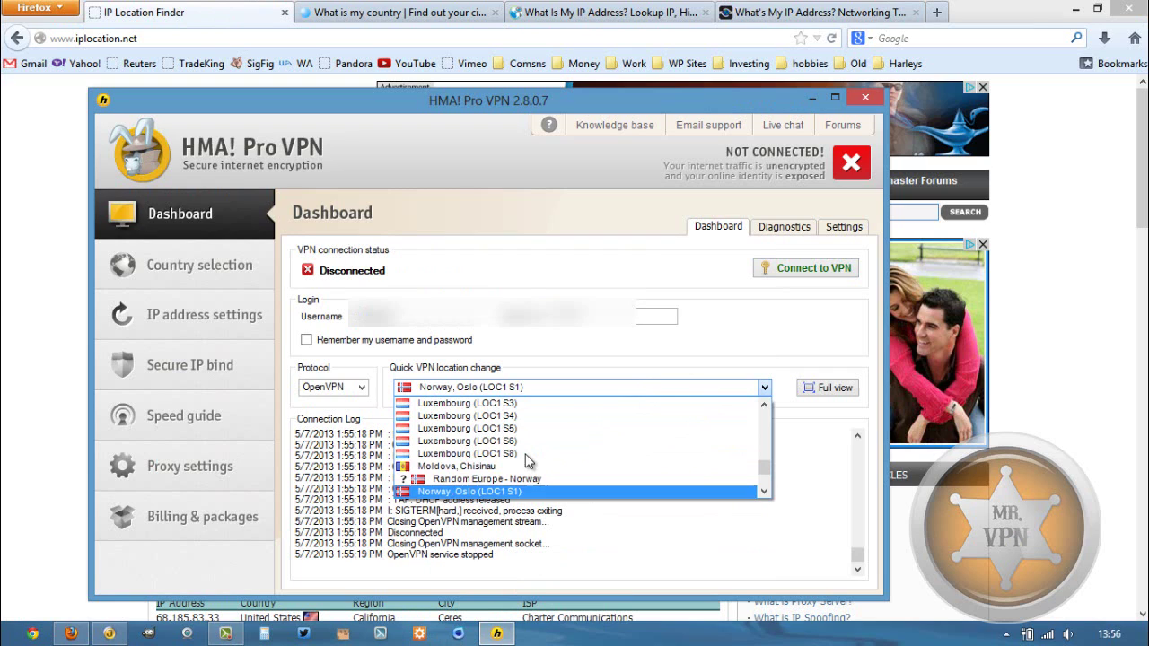
{"action": "left_click", "coordinate": [769, 493]}
{"action": "left_click", "coordinate": [763, 492]}
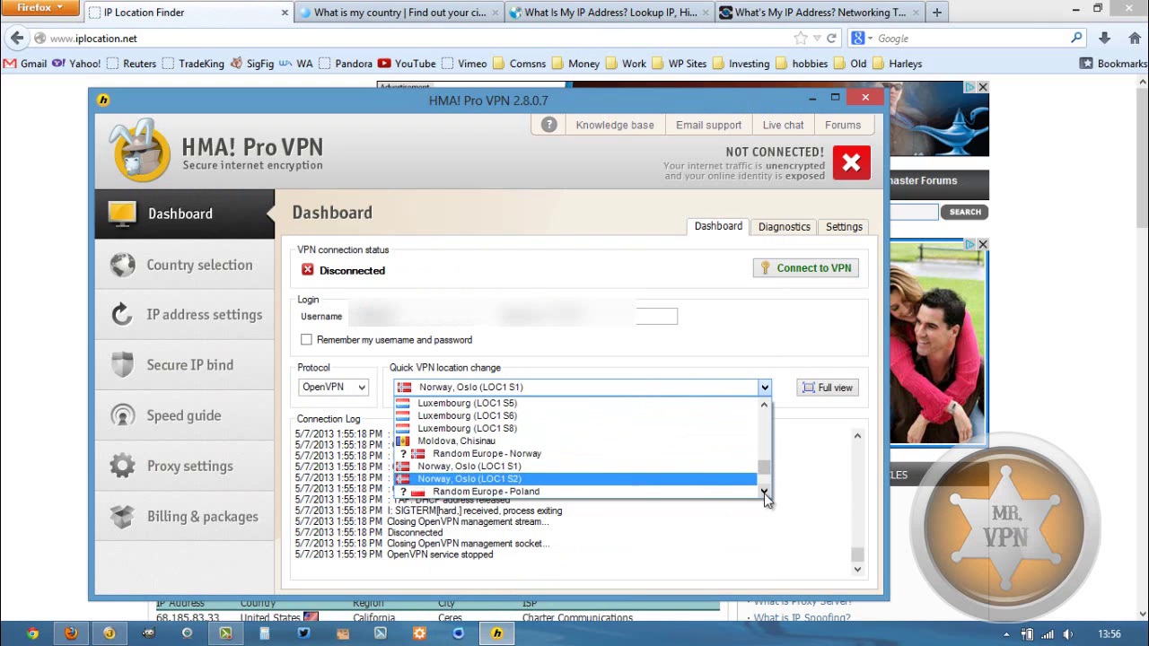
{"action": "left_click", "coordinate": [607, 473]}
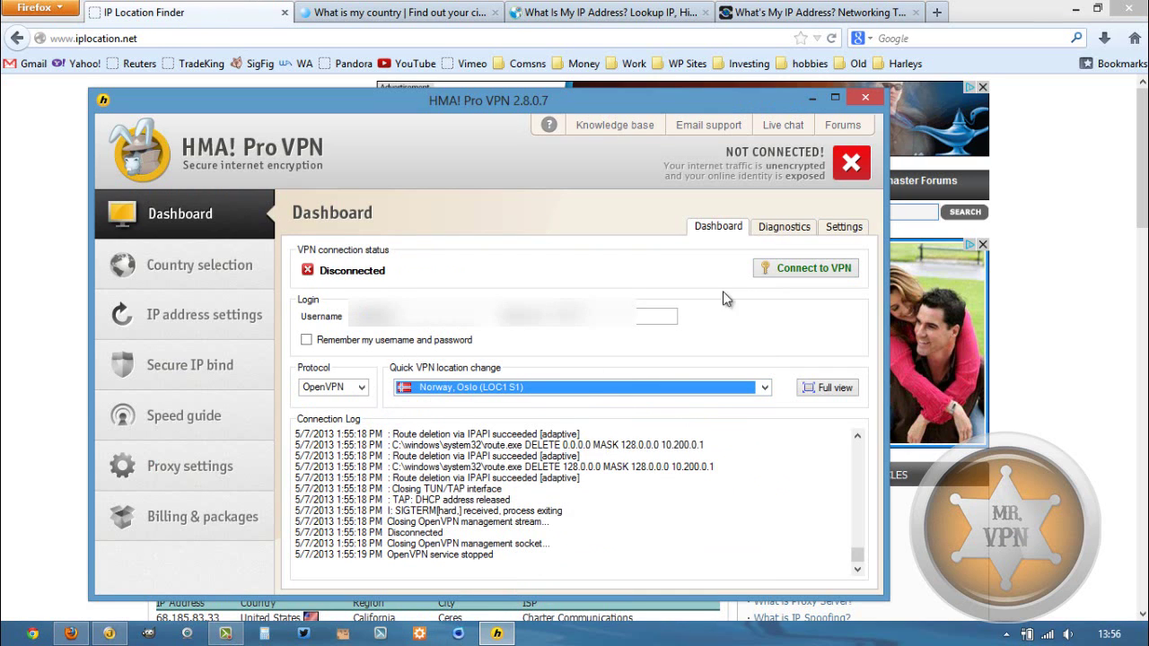
Step: Connect the VPN to Norway, Oslo and dismiss the connection success notification
{"action": "left_click", "coordinate": [791, 274]}
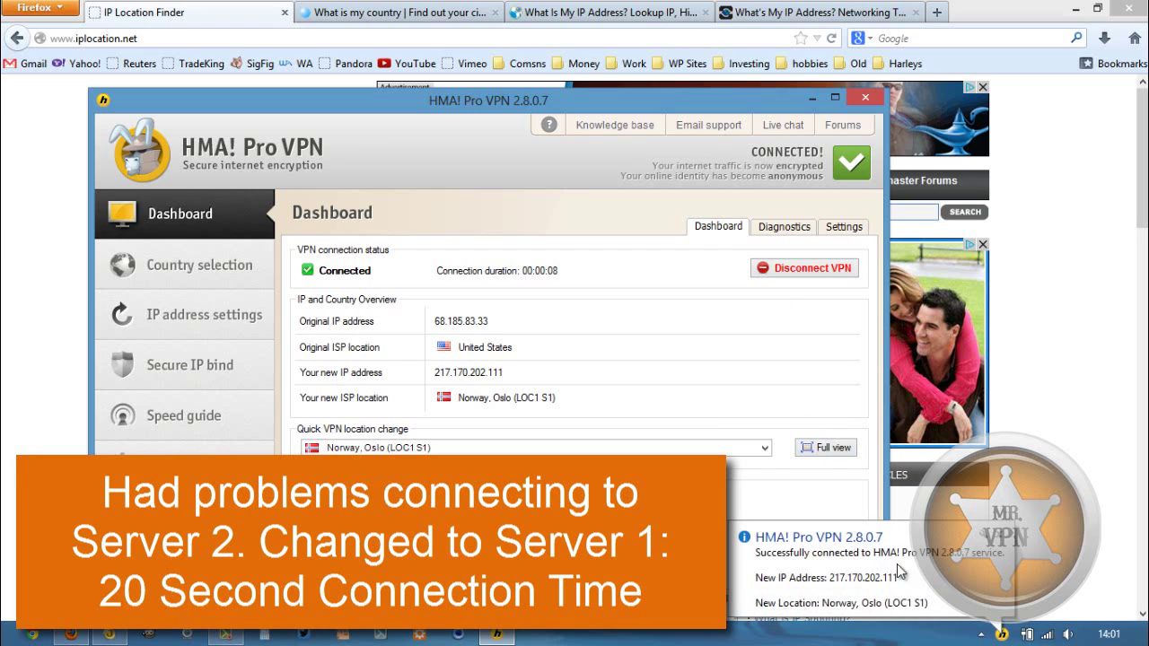
{"action": "left_click", "coordinate": [1004, 539]}
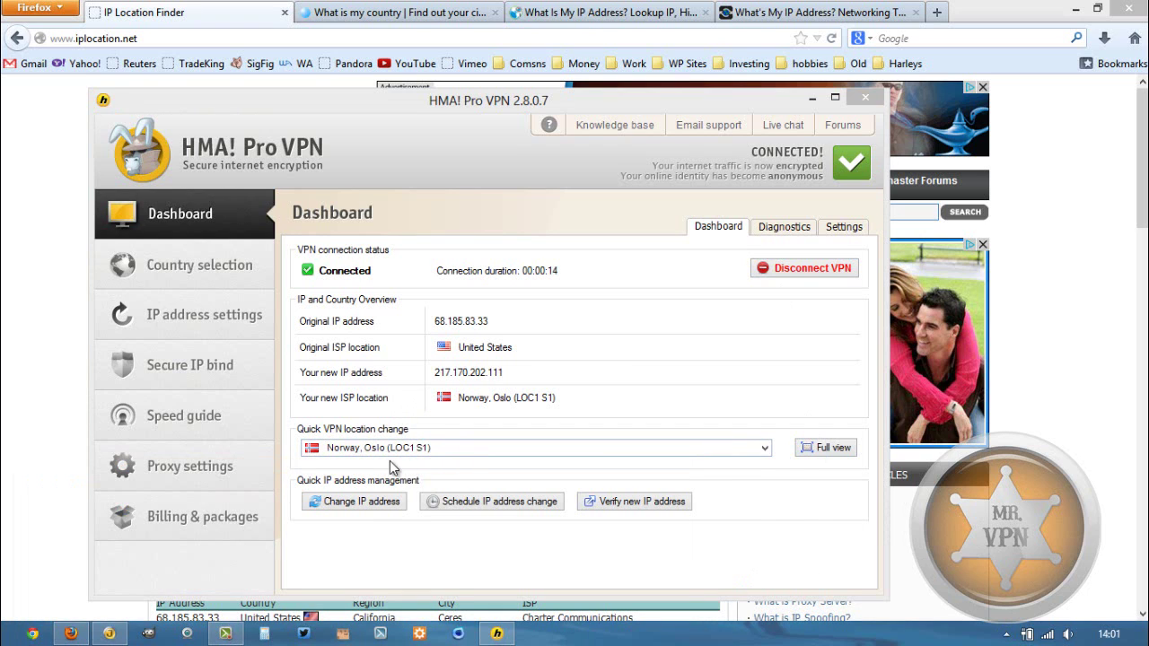
Step: Reload all four IP-check tabs in Firefox now that the VPN is connected
{"action": "left_click", "coordinate": [208, 9]}
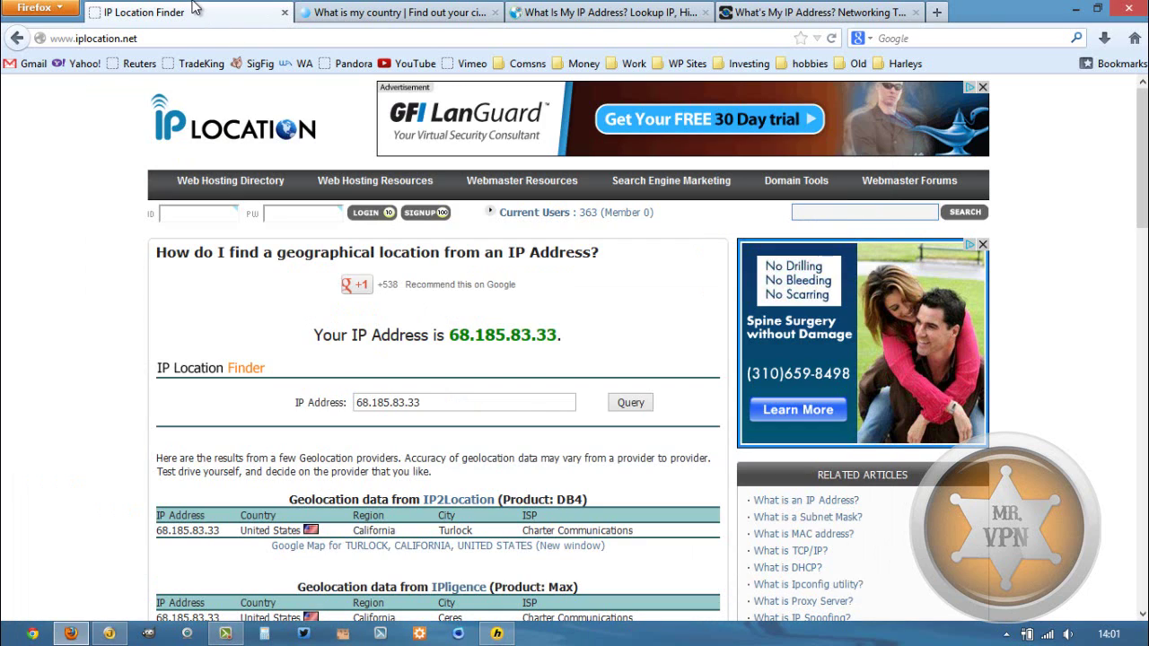
{"action": "left_click", "coordinate": [831, 38]}
{"action": "left_click", "coordinate": [418, 11]}
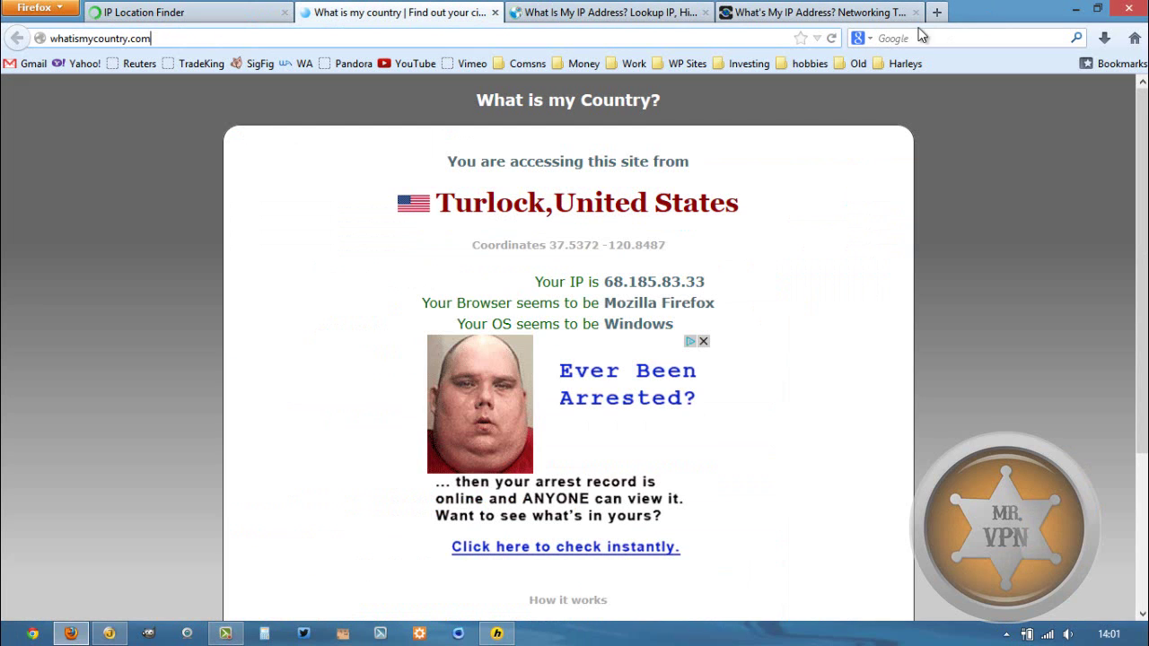
{"action": "left_click", "coordinate": [831, 37]}
{"action": "left_click", "coordinate": [610, 12]}
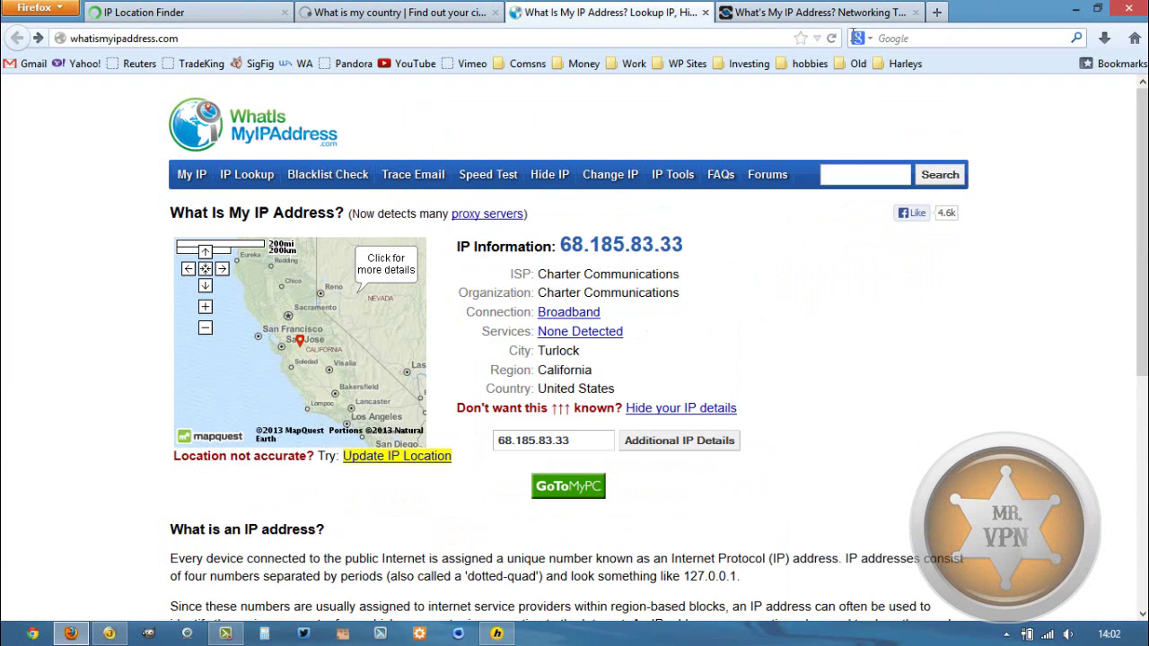
{"action": "left_click", "coordinate": [831, 37]}
{"action": "left_click", "coordinate": [831, 11]}
{"action": "left_click", "coordinate": [831, 38]}
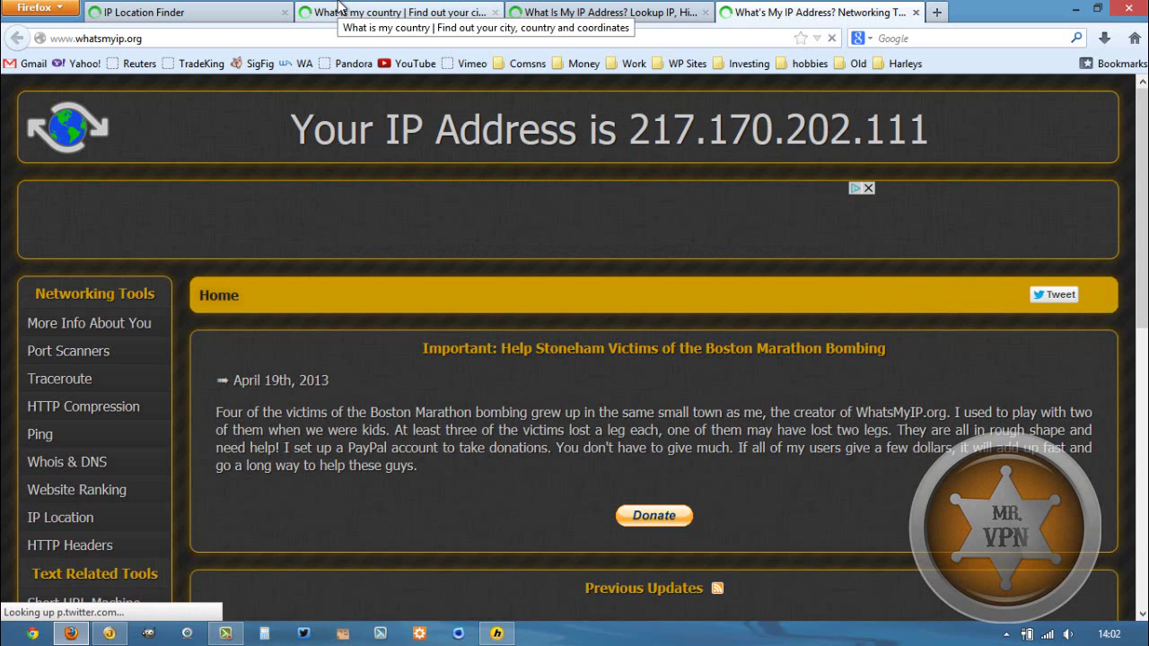
Step: Review the Norwegian IP 217.170.202.111 on IP Location Finder, What is my country and WhatIsMyIPAddress
{"action": "left_click", "coordinate": [231, 11]}
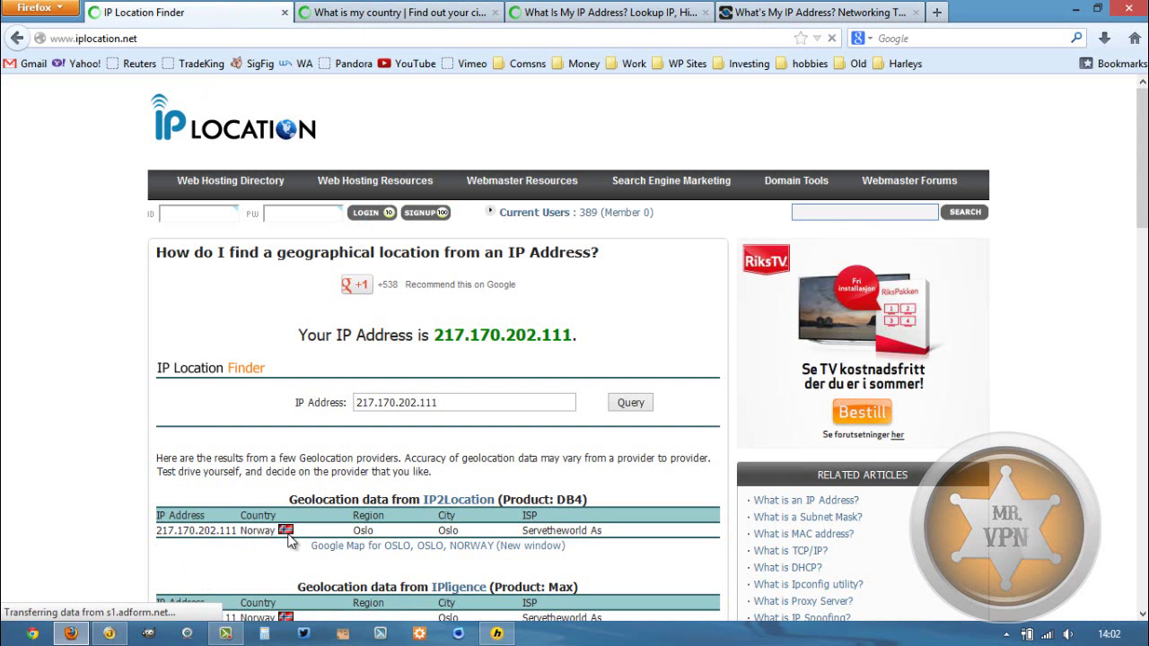
{"action": "left_click", "coordinate": [374, 9]}
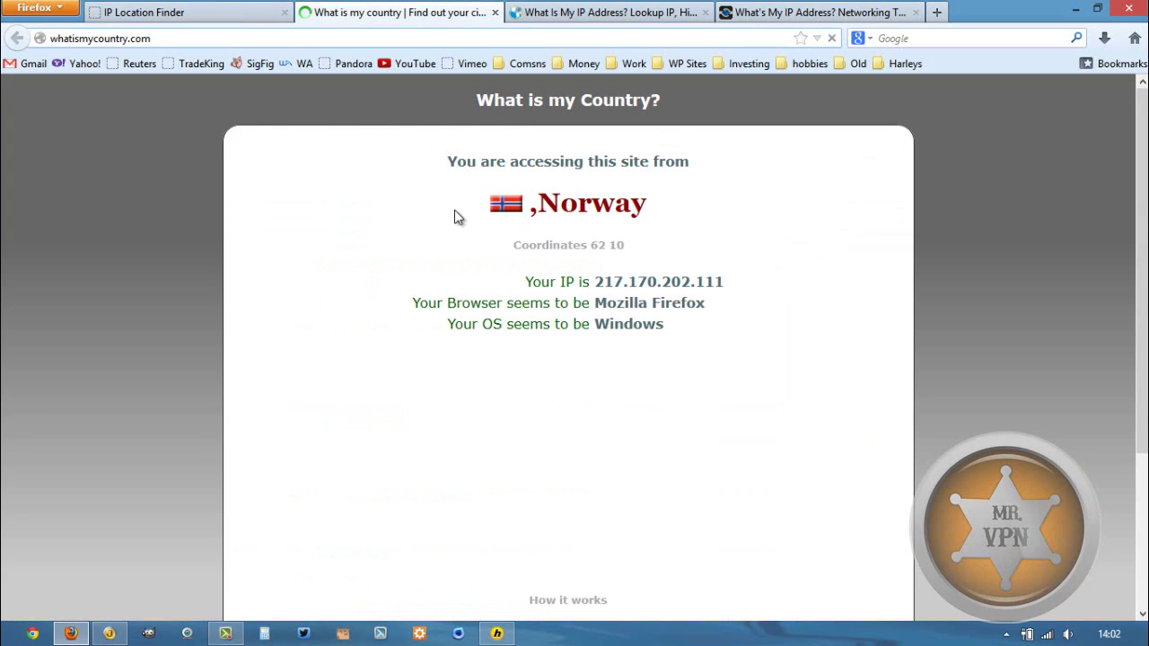
{"action": "left_click", "coordinate": [626, 8]}
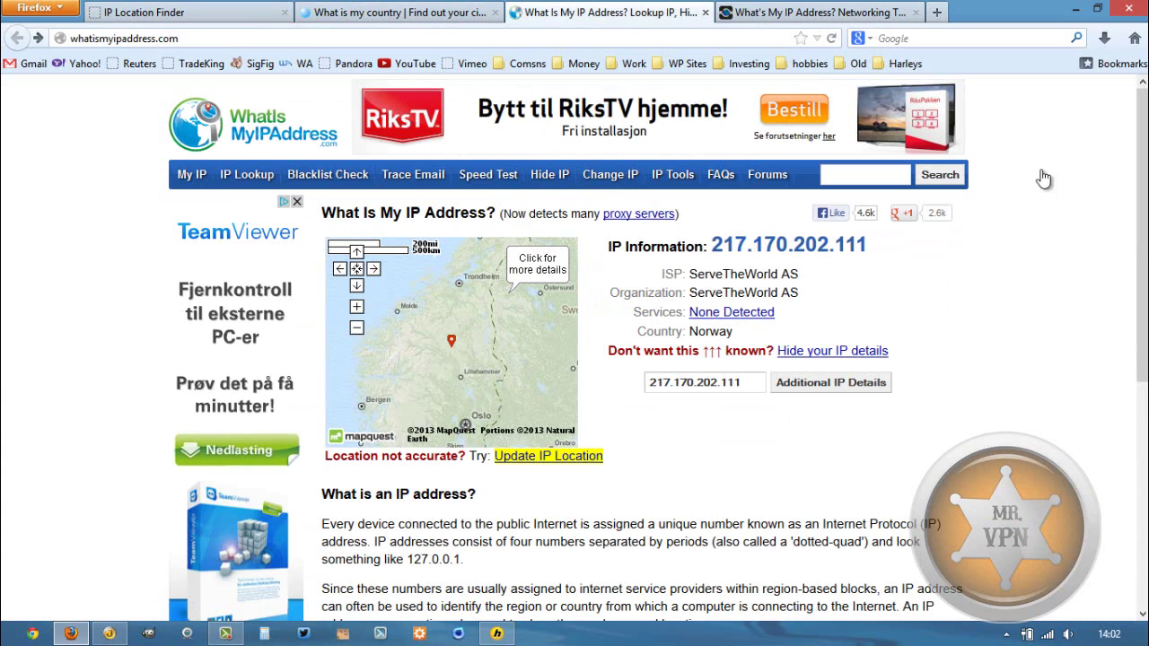
Step: Bring the HMA! Pro VPN window back to the front to view the Oslo connection
{"action": "left_click", "coordinate": [496, 634]}
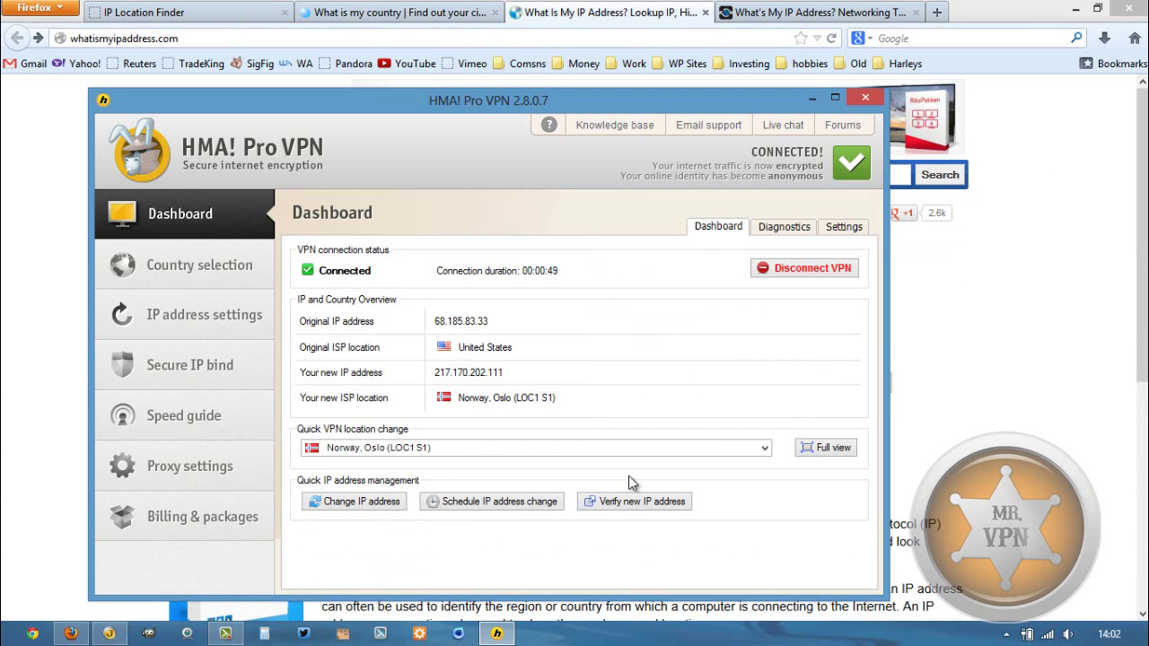